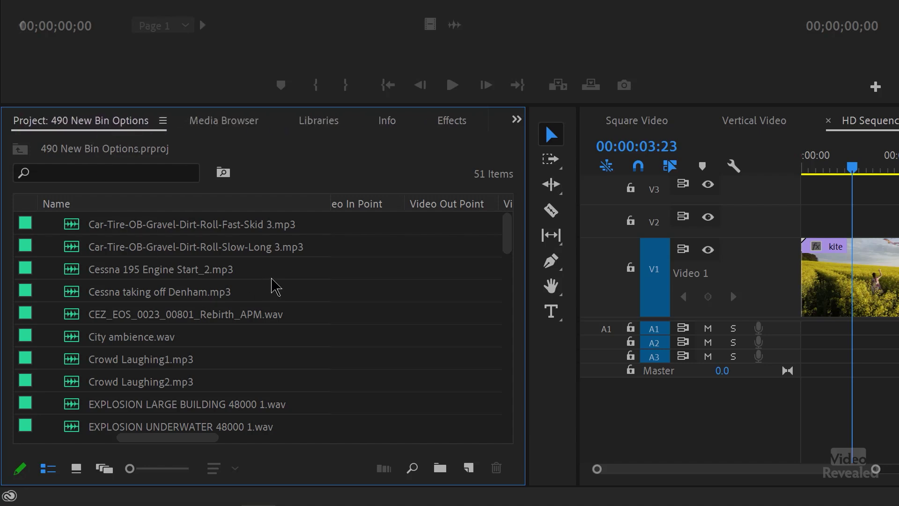
- Filter the project items with the search term "audio" and look through the filtered clips
scroll(277, 286, "down", 10)
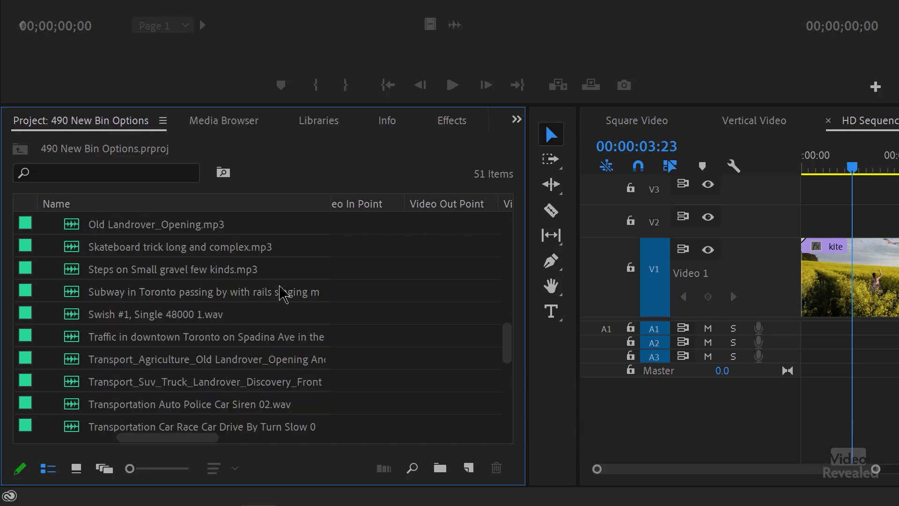
scroll(280, 293, "down", 8)
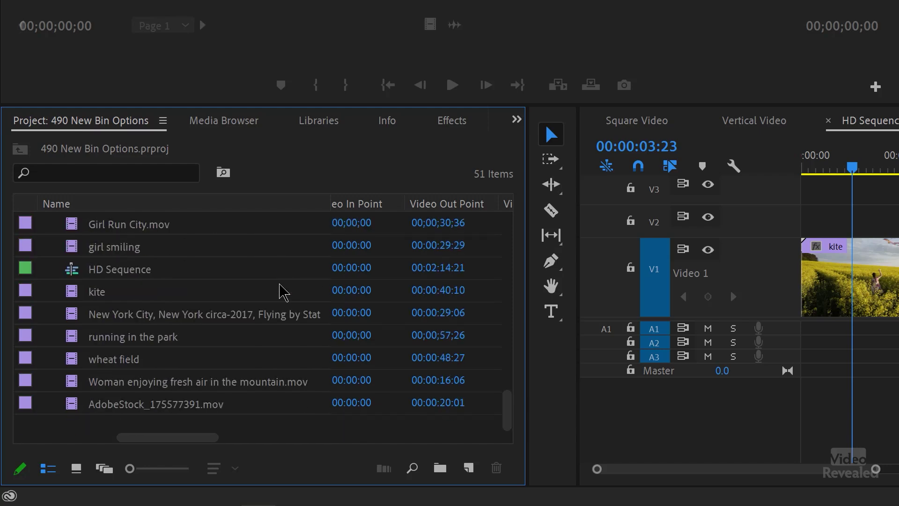
scroll(279, 293, "up", 8)
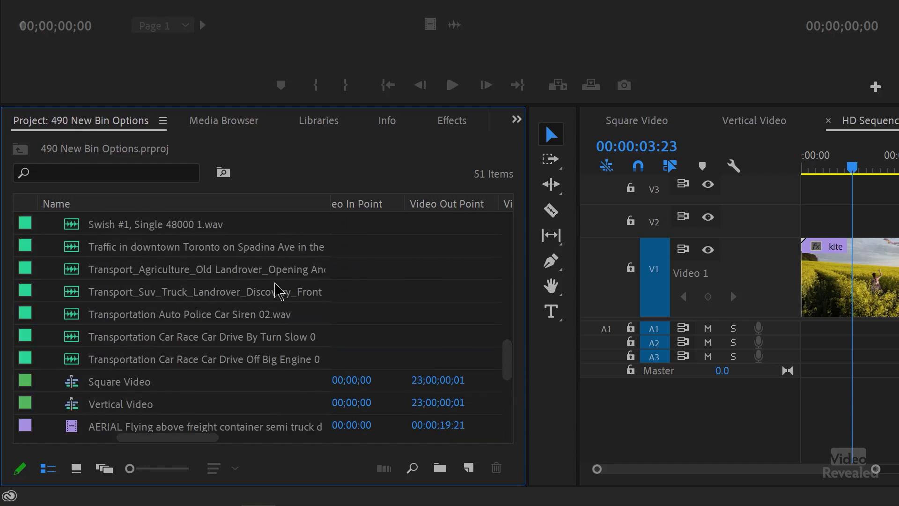
scroll(280, 293, "up", 8)
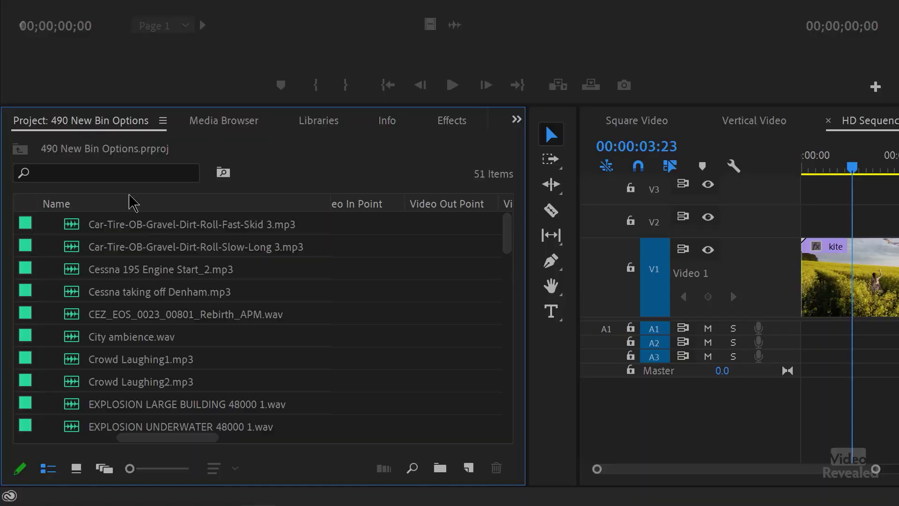
left_click(126, 173)
type("audio")
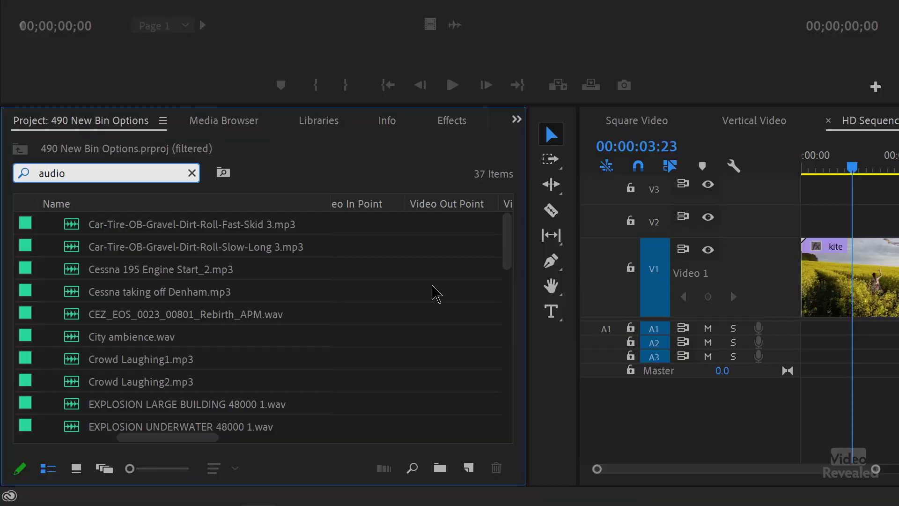
scroll(436, 292, "down", 8)
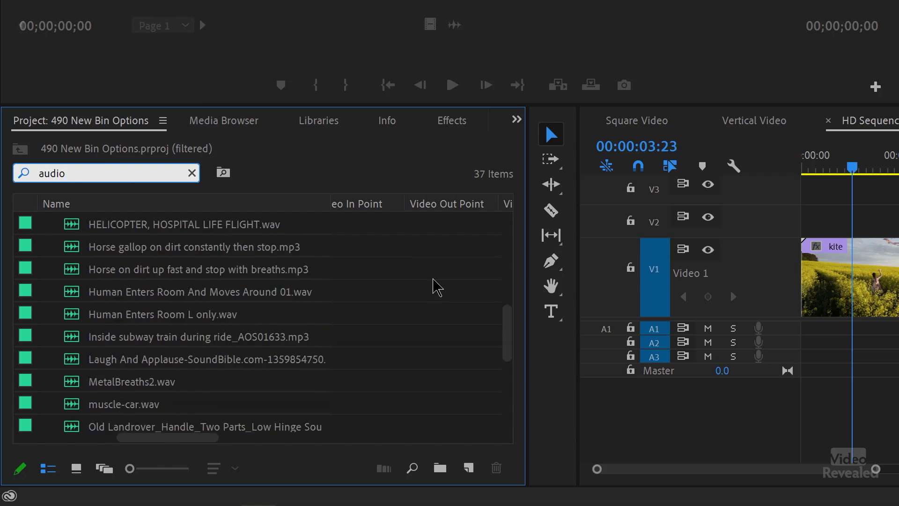
scroll(437, 286, "down", 6)
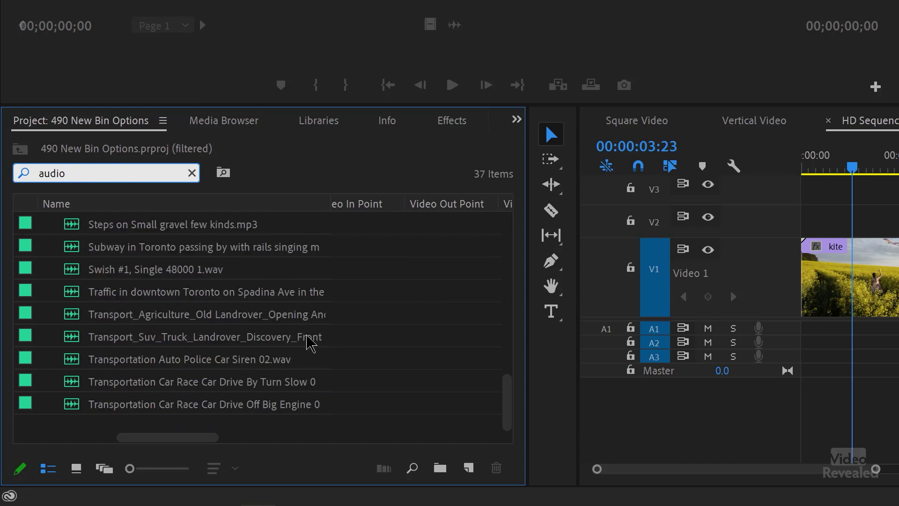
scroll(323, 337, "up", 13)
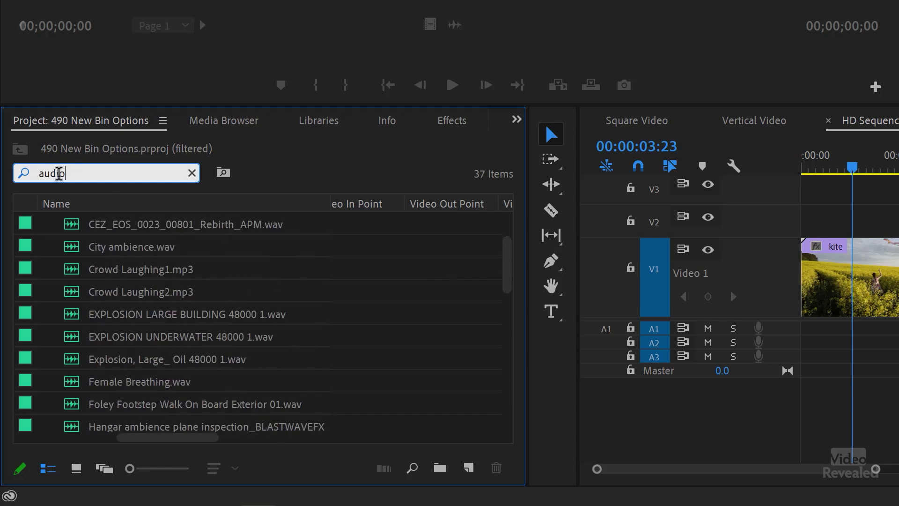
scroll(335, 292, "up", 2)
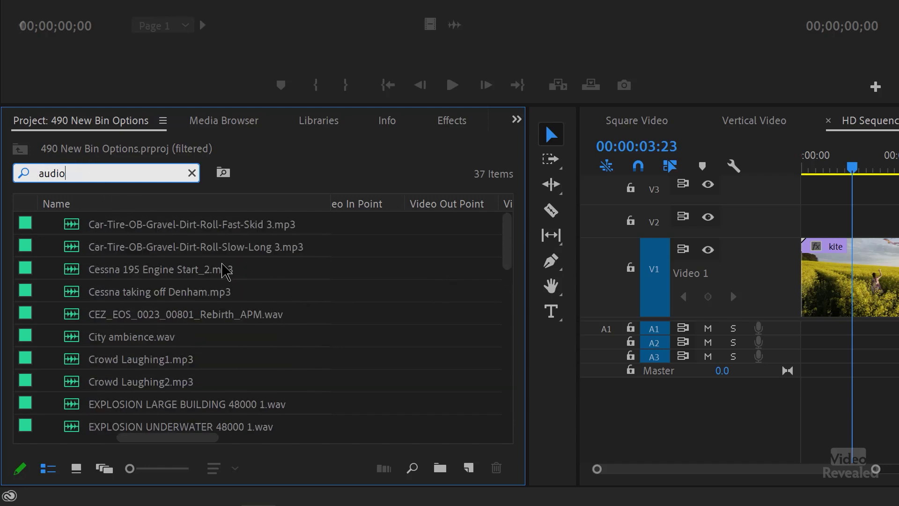
- Select all the filtered audio clips and place them in a new bin named Audio
left_click(73, 229)
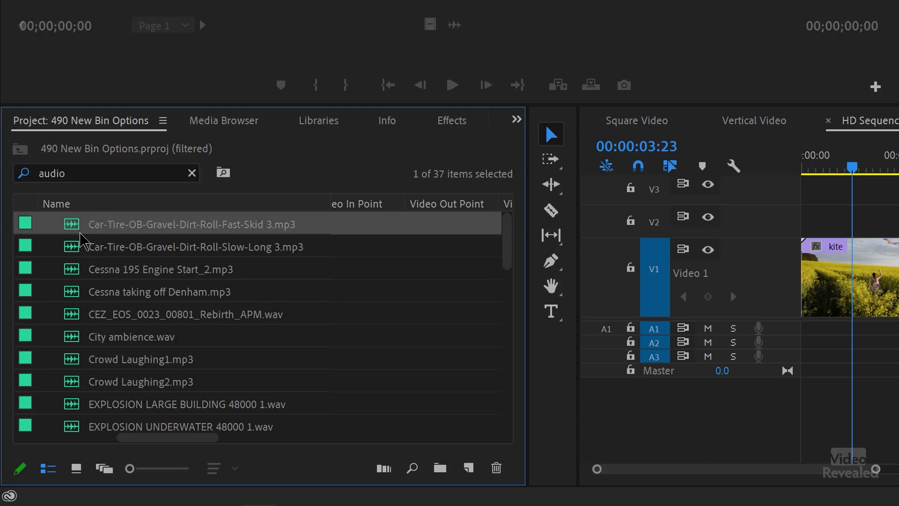
key("ctrl+a")
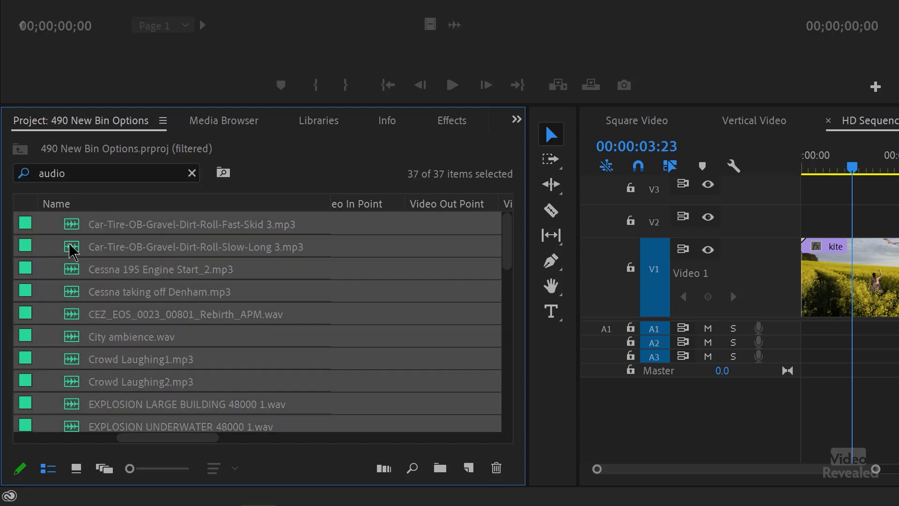
scroll(215, 304, "down", 1)
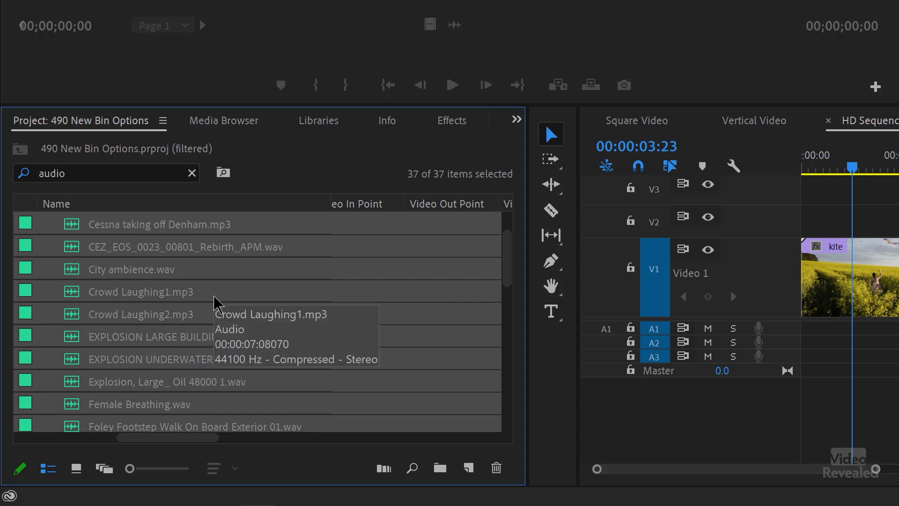
scroll(214, 304, "down", 2)
scroll(210, 314, "down", 8)
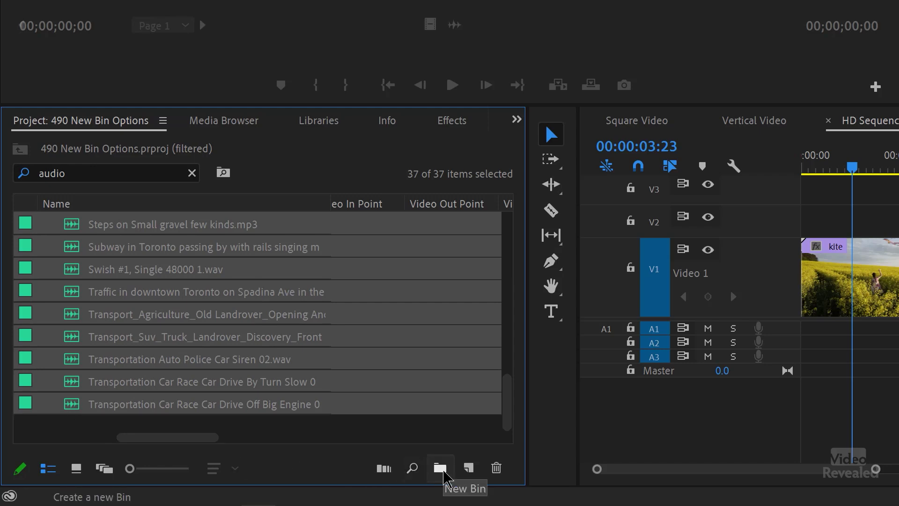
left_click_drag(77, 412, 439, 465)
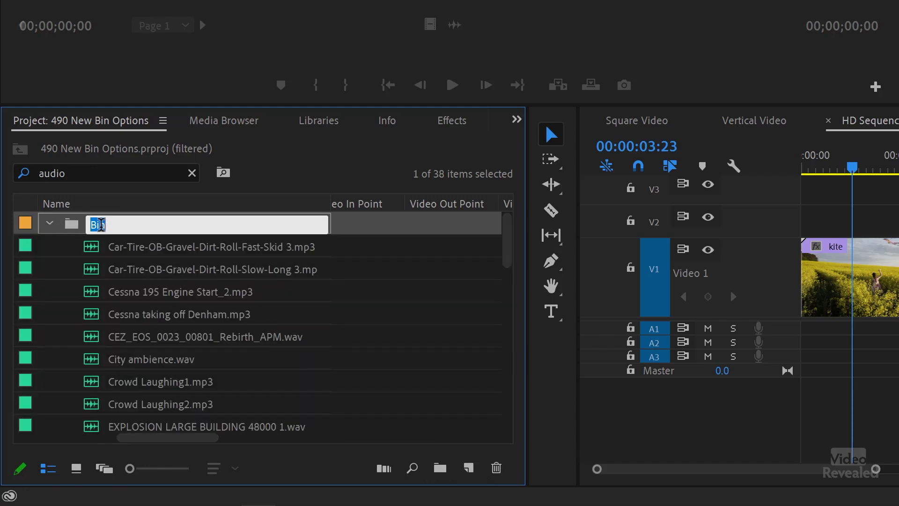
type("Audio")
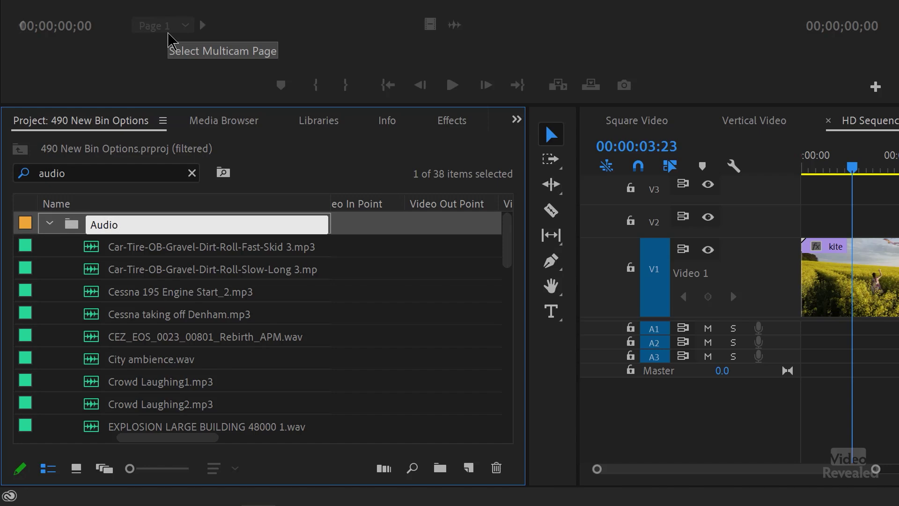
key("Tab")
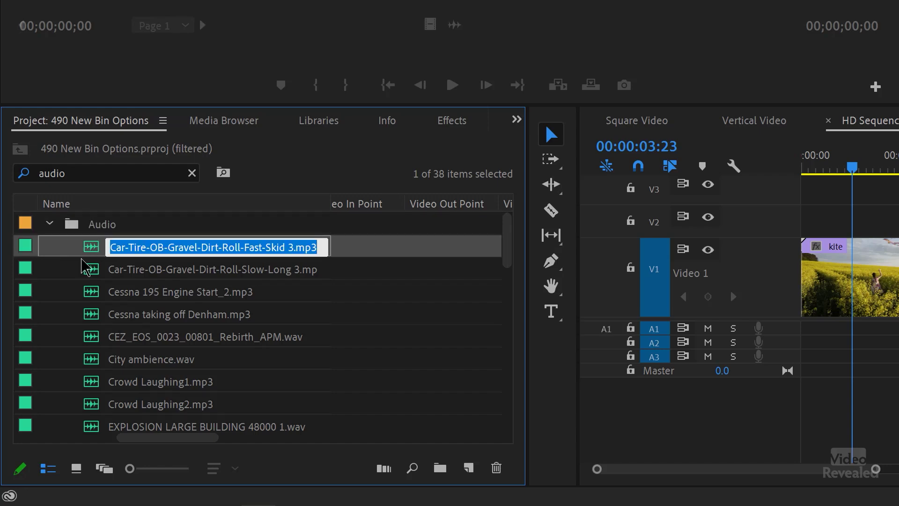
- Collapse the Audio bin and clear the search filter to show the whole project again
left_click(49, 224)
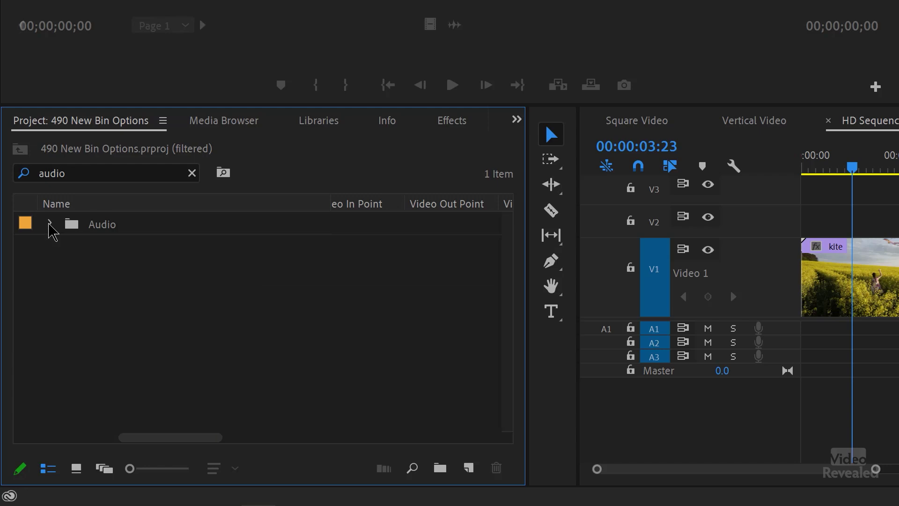
left_click(194, 173)
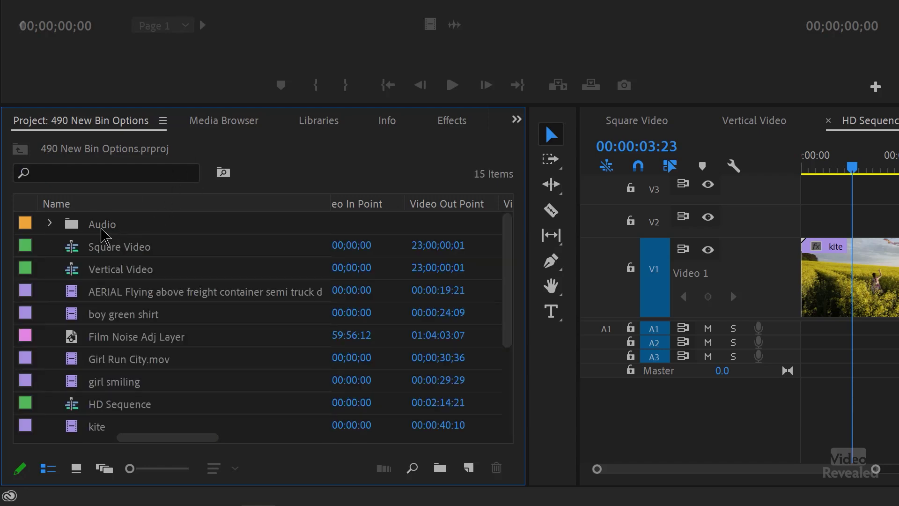
left_click(50, 224)
left_click(50, 224)
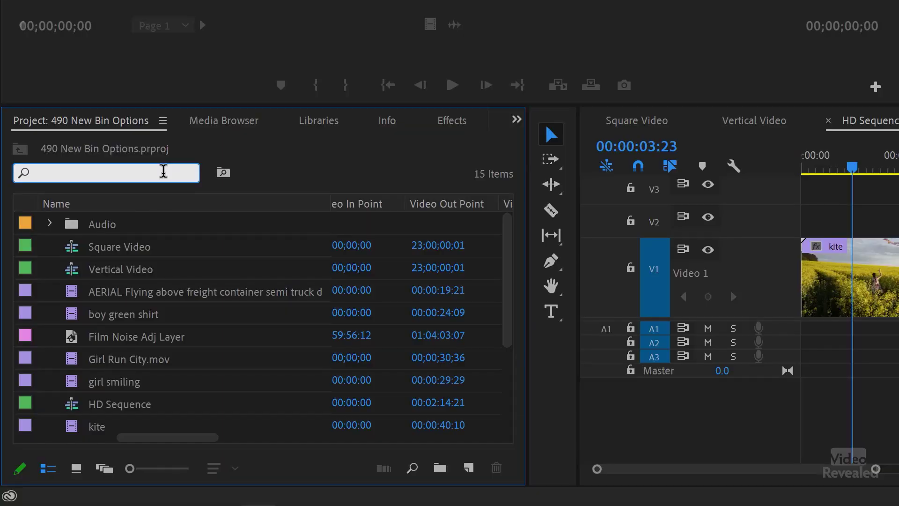
- Filter the project items with the search term "video" and check the matching contents of the Audio bin
type("video")
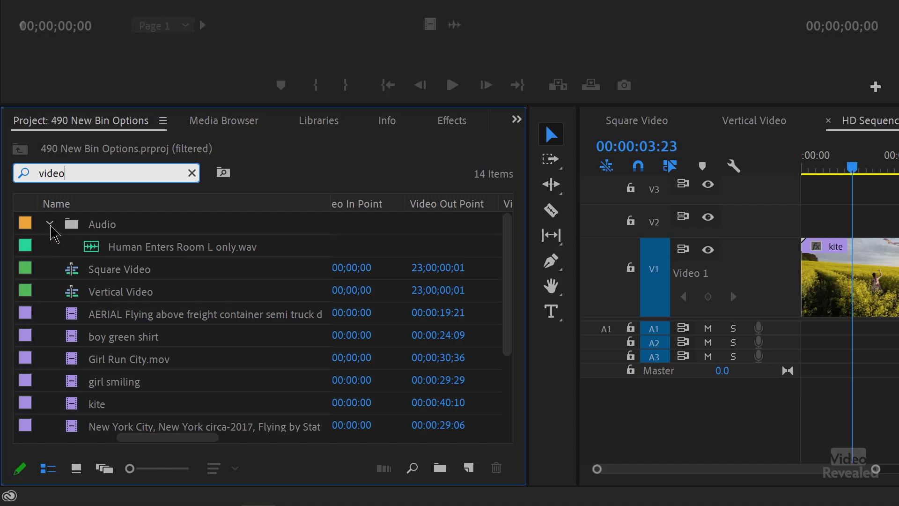
left_click(50, 224)
left_click(51, 224)
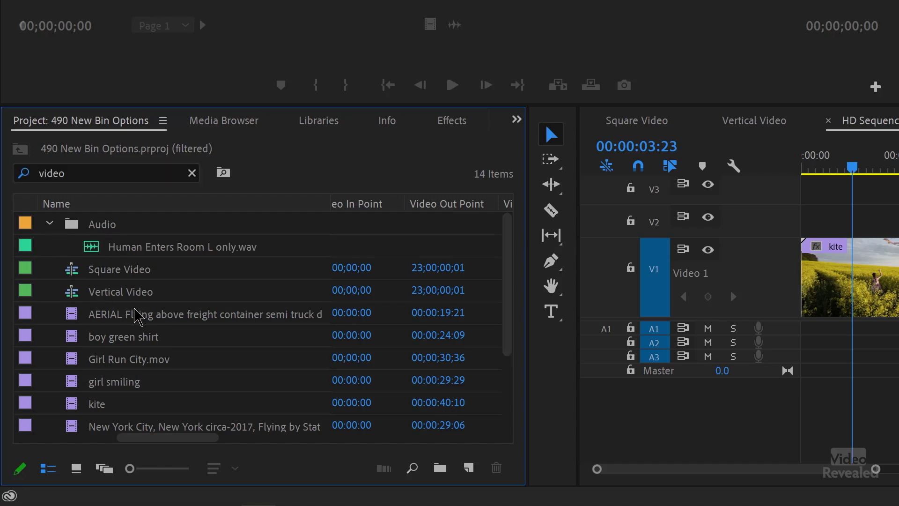
scroll(135, 313, "down", 2)
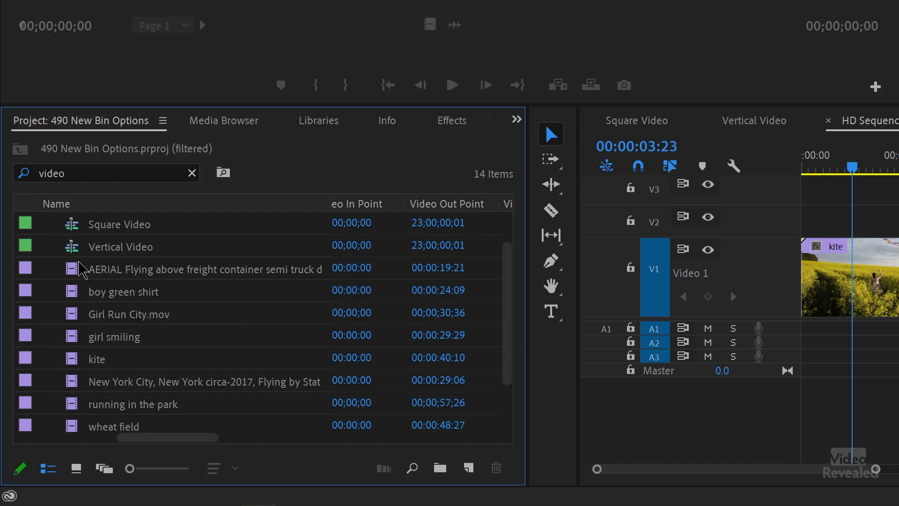
left_click(70, 274)
scroll(80, 281, "down", 3)
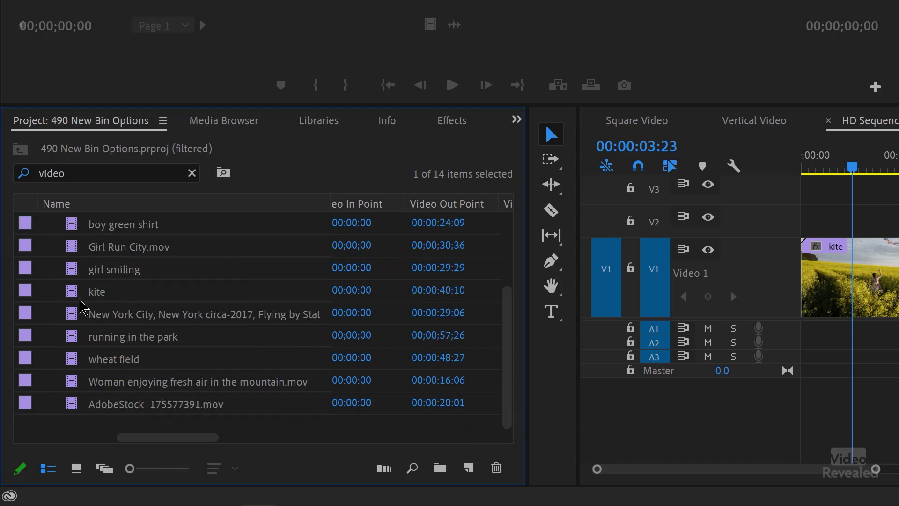
left_click(76, 411, "shift")
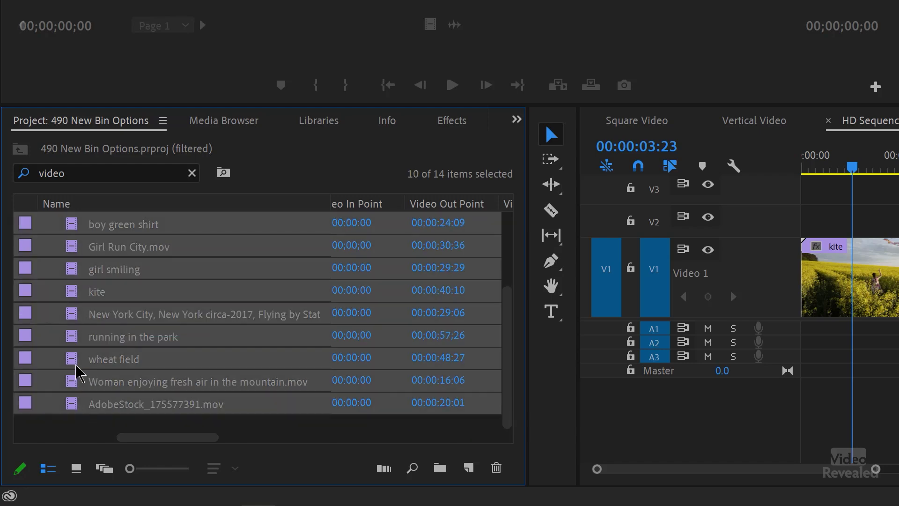
scroll(77, 327, "up", 5)
left_click(71, 267)
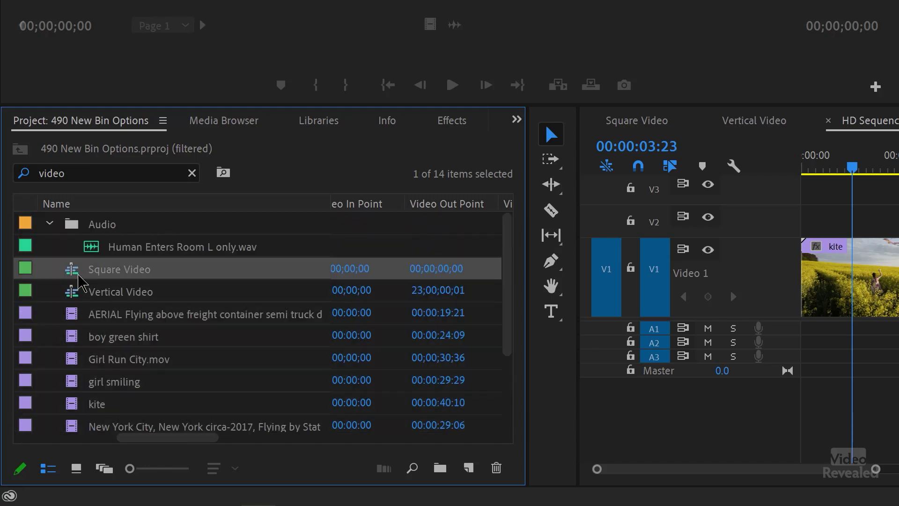
- Place the video clips from the AERIAL clip through AdobeStock_175577391.mov in a new bin named Video, then collapse the bin
left_click(71, 314)
scroll(74, 335, "down", 5)
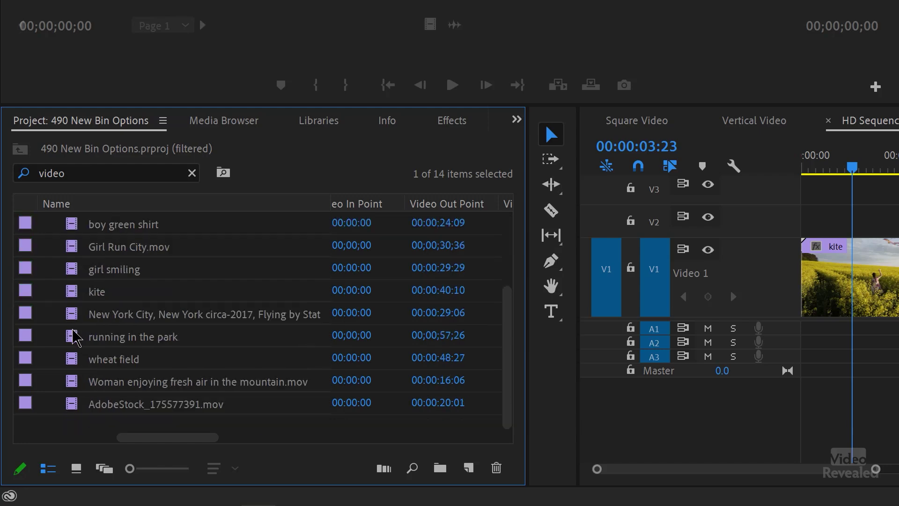
left_click(77, 404, "shift")
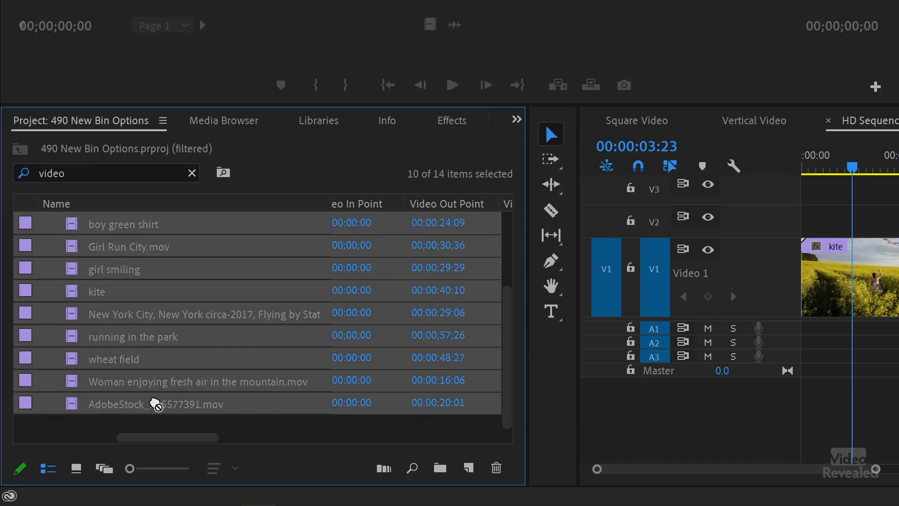
left_click(439, 468)
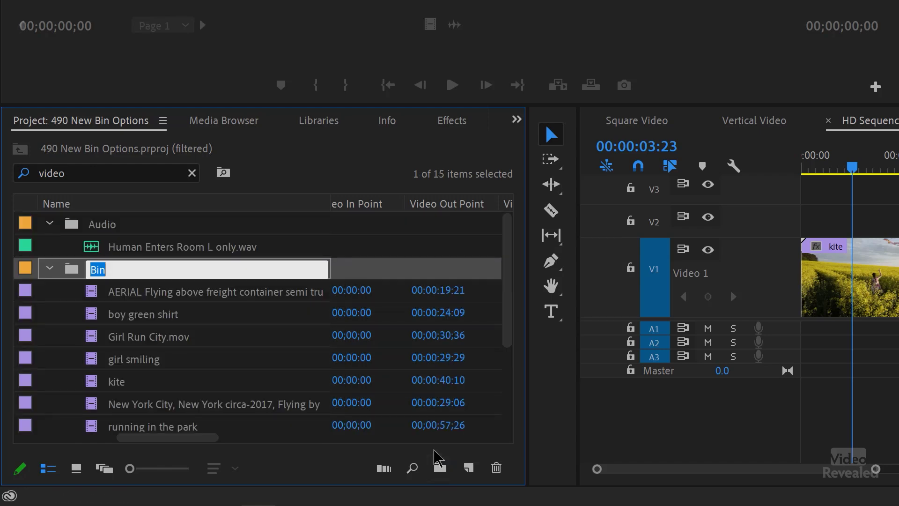
type("Video")
left_click(48, 269)
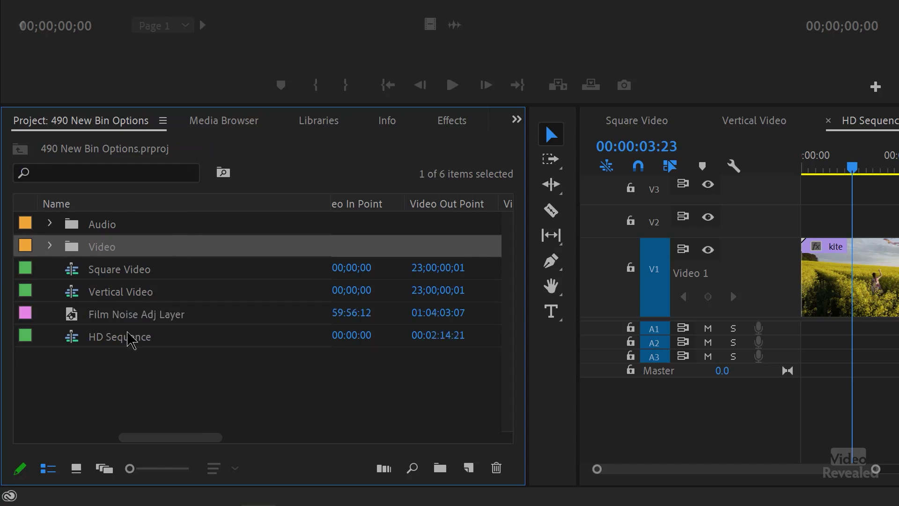
- Filter the project by "seq" and place Square Video, Vertical Video and HD Sequence in a new bin named Sequences
left_click(139, 173)
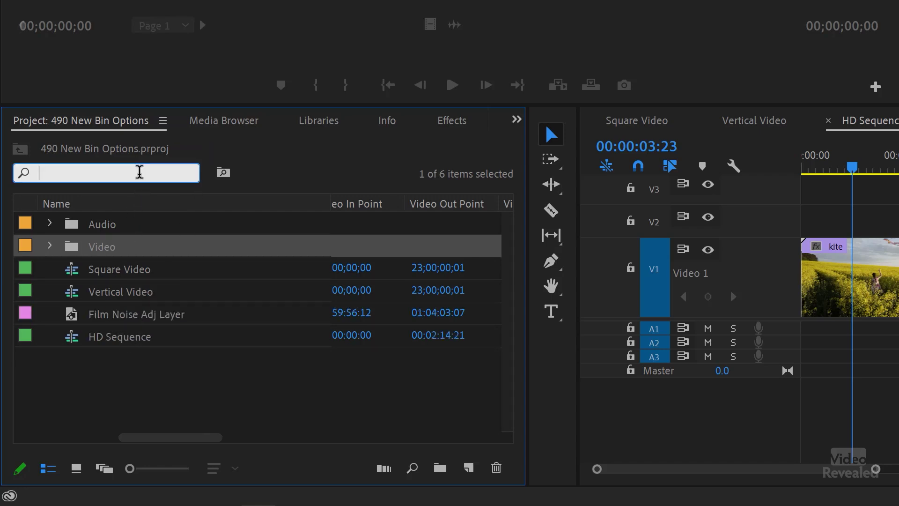
type("seq")
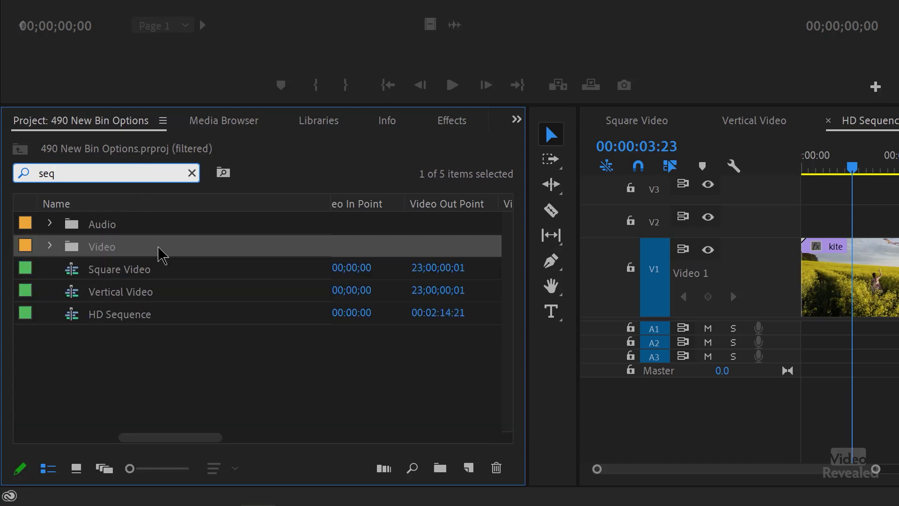
left_click_drag(120, 348, 84, 267)
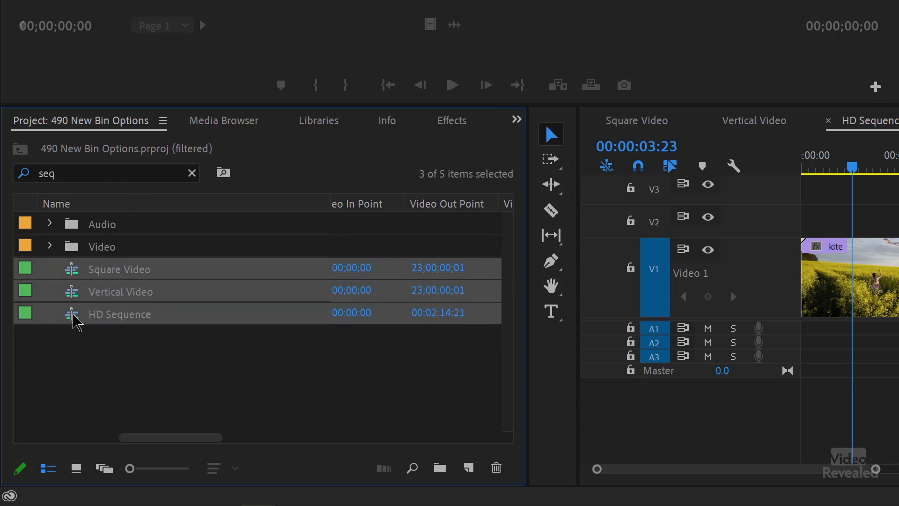
left_click(440, 468)
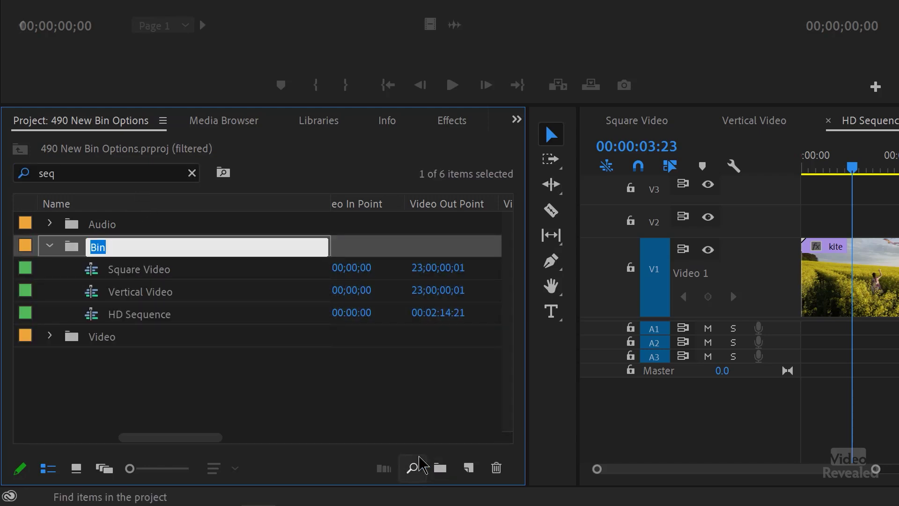
type("Sequences")
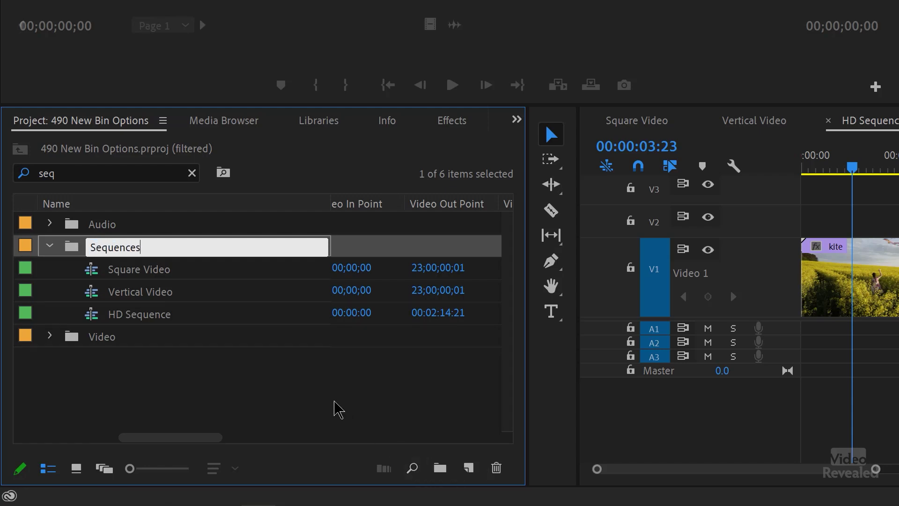
left_click(238, 379)
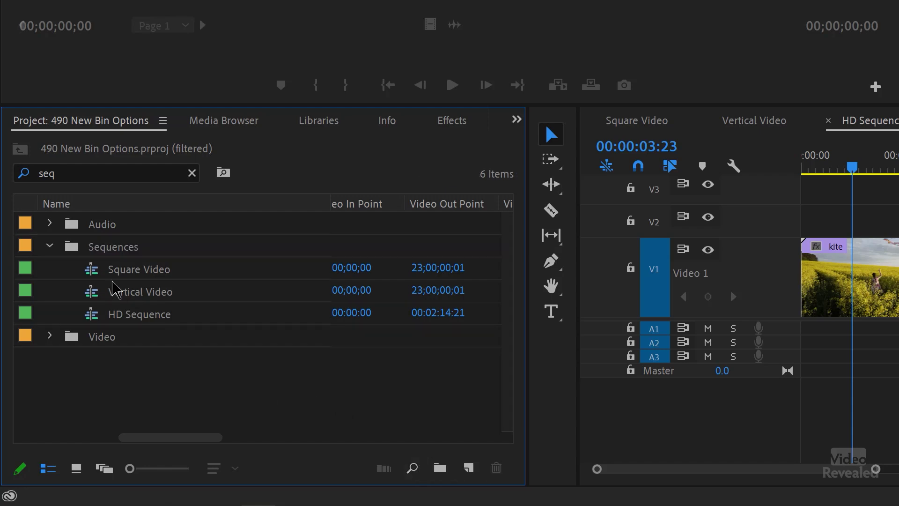
- Collapse the Sequences bin and clear the search filter to show all remaining project items, including Film Noise Adj Layer
left_click(51, 245)
left_click(192, 173)
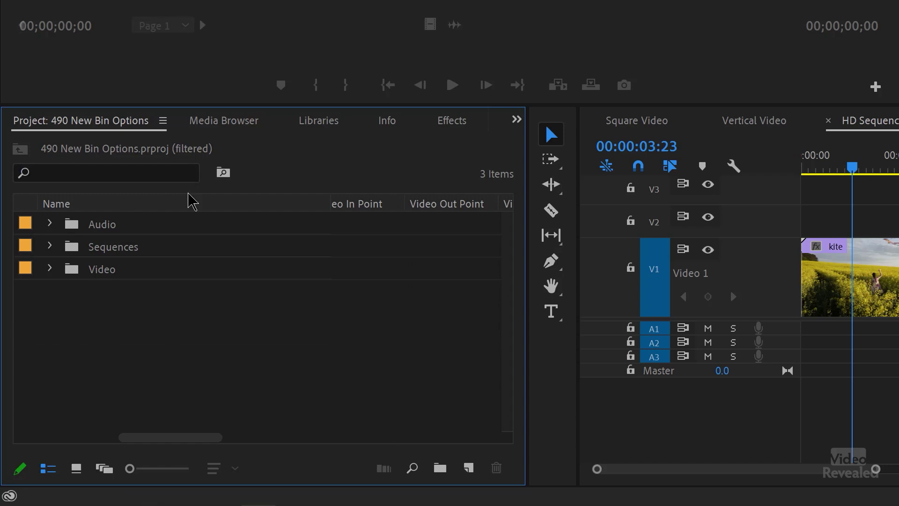
left_click(123, 291)
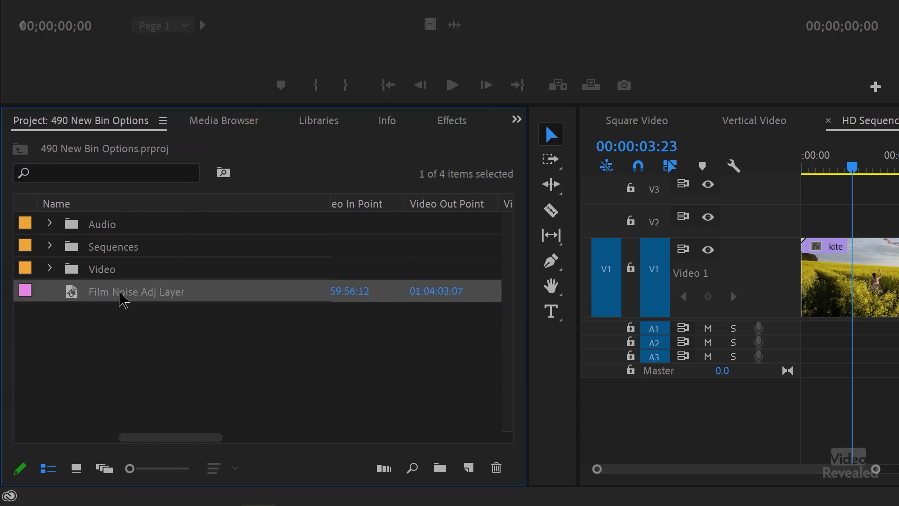
left_click(120, 326)
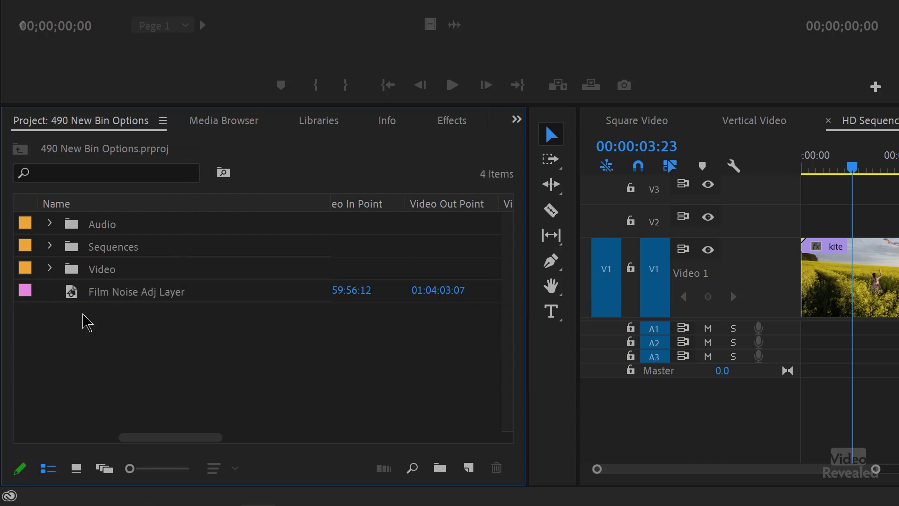
- Expand and collapse the Video, Sequences and Audio bins in turn to check their contents
left_click(49, 268)
left_click(50, 268)
left_click(50, 246)
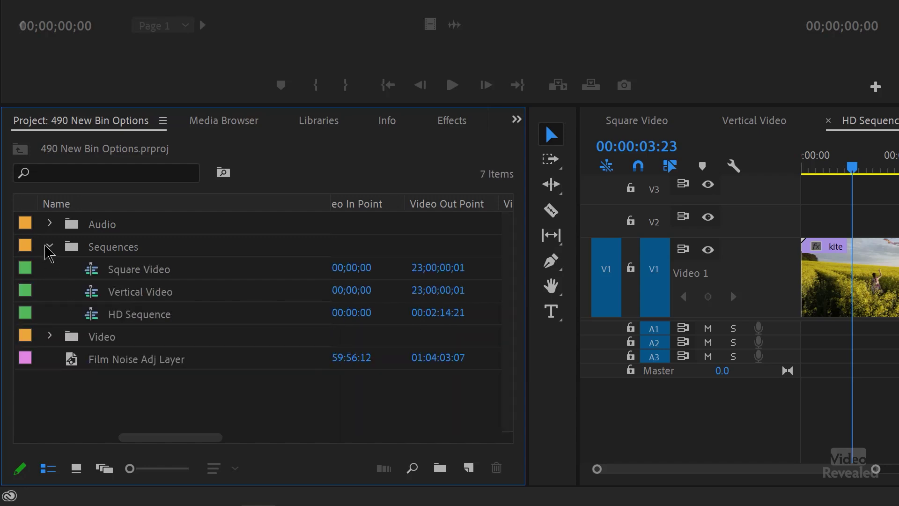
left_click(49, 246)
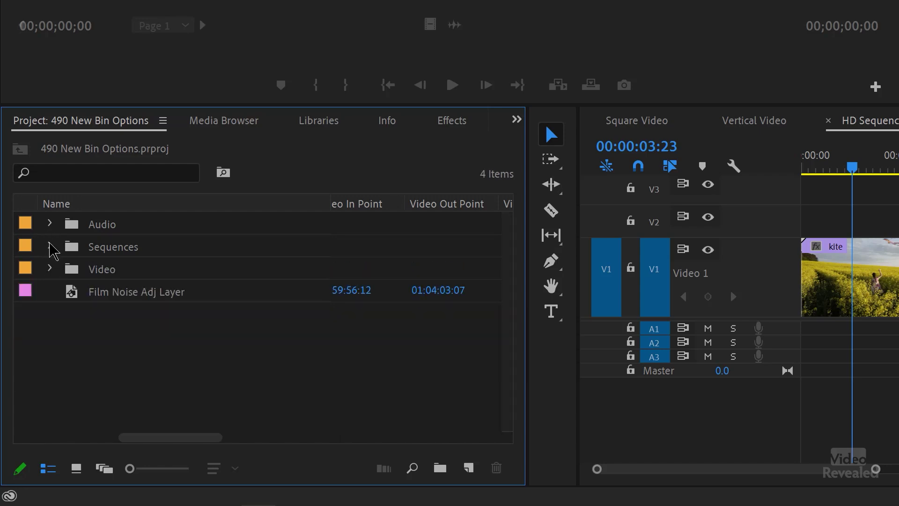
left_click(50, 224)
left_click(50, 224)
- View the project's bins in Icon View and Freeform View, then return to List View
left_click(76, 468)
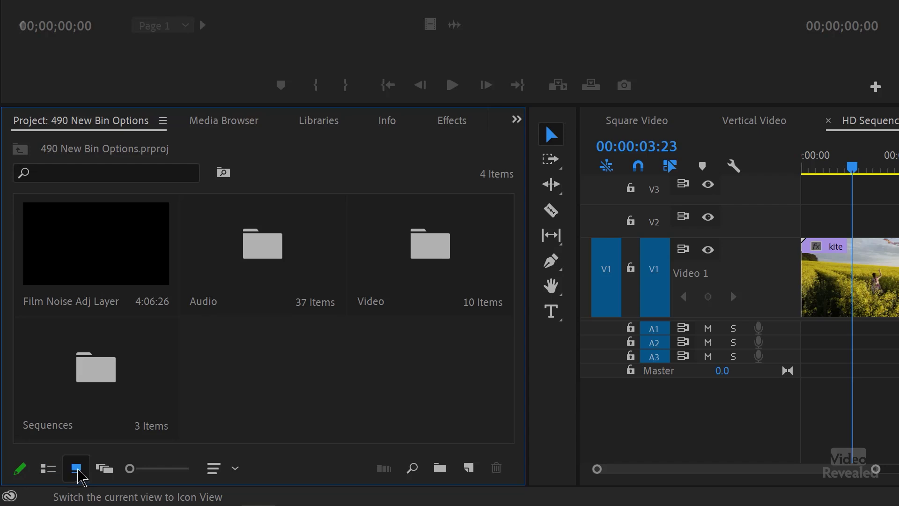
left_click(101, 473)
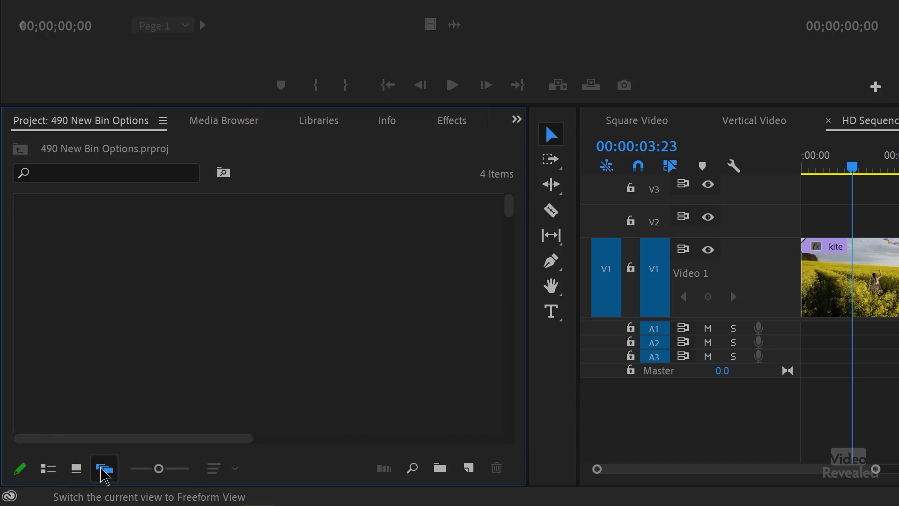
left_click_drag(515, 213, 514, 421)
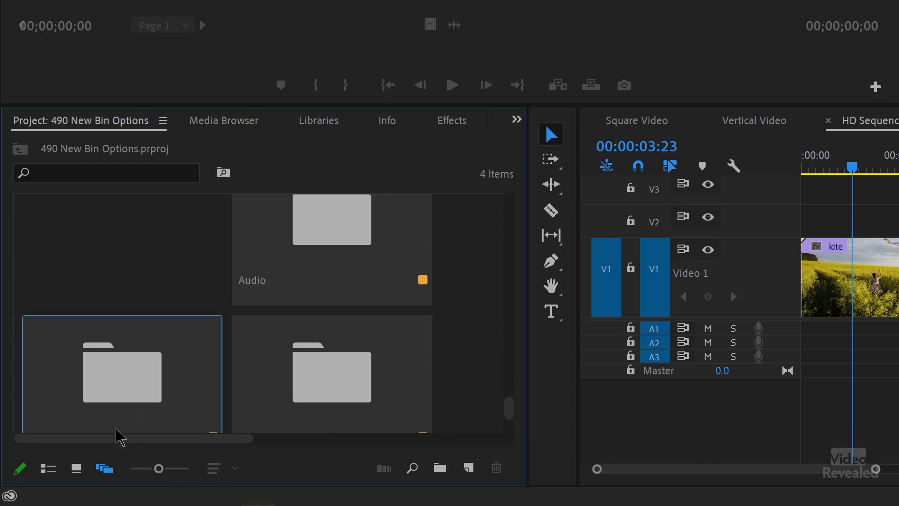
left_click(47, 472)
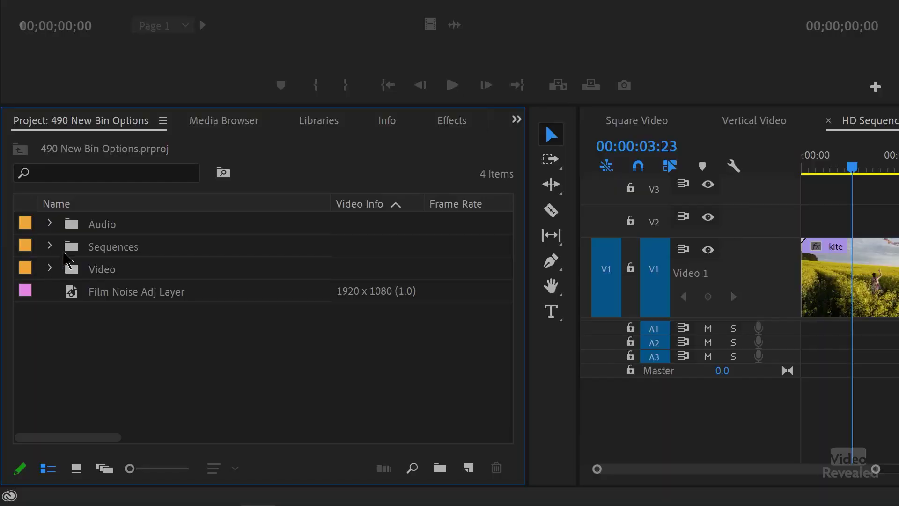
- Open the Audio bin in its own tab, look through its clips and return to the main project contents
double_click(72, 227)
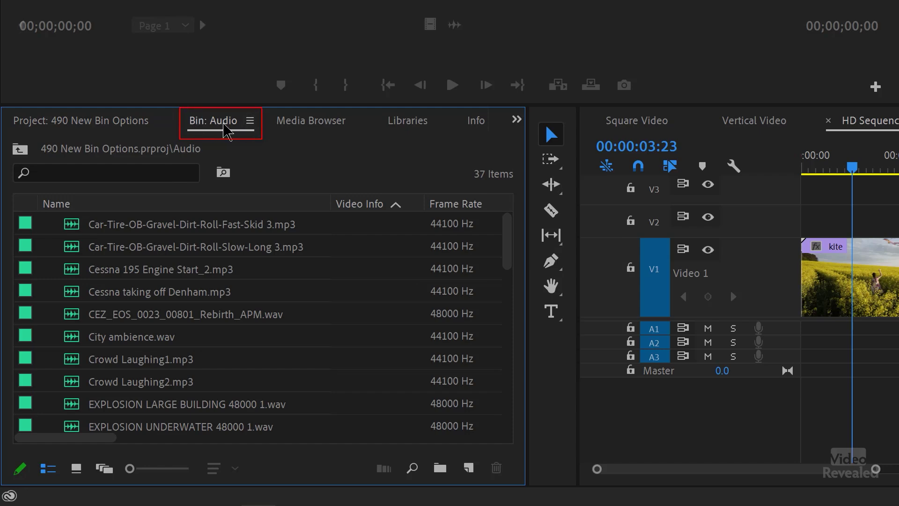
left_click(113, 123)
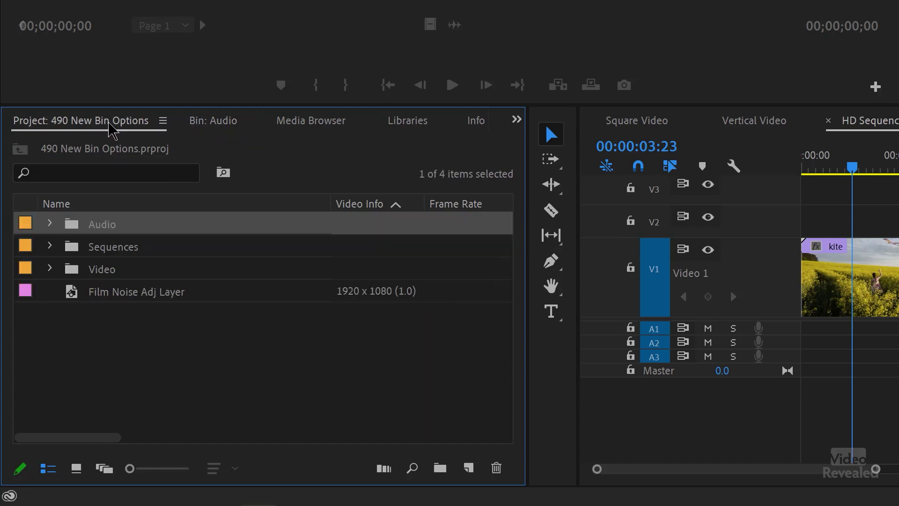
left_click(229, 123)
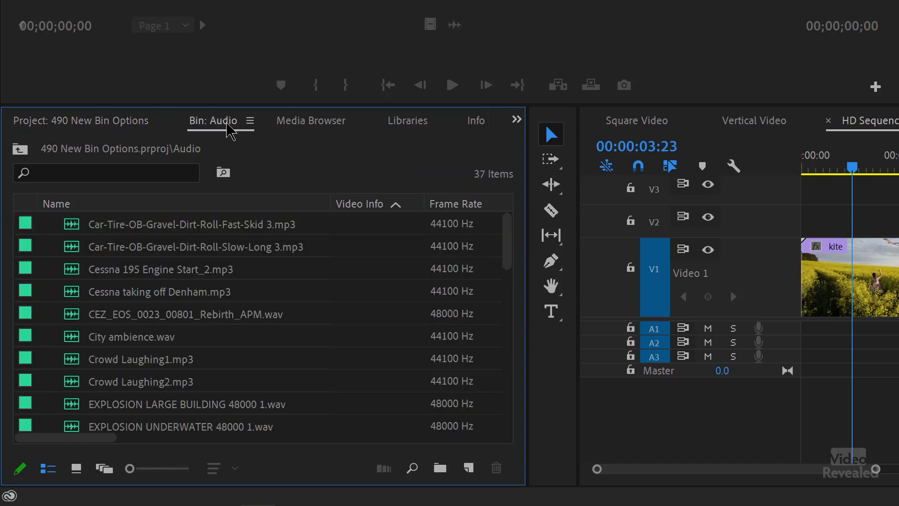
scroll(237, 294, "down", 5)
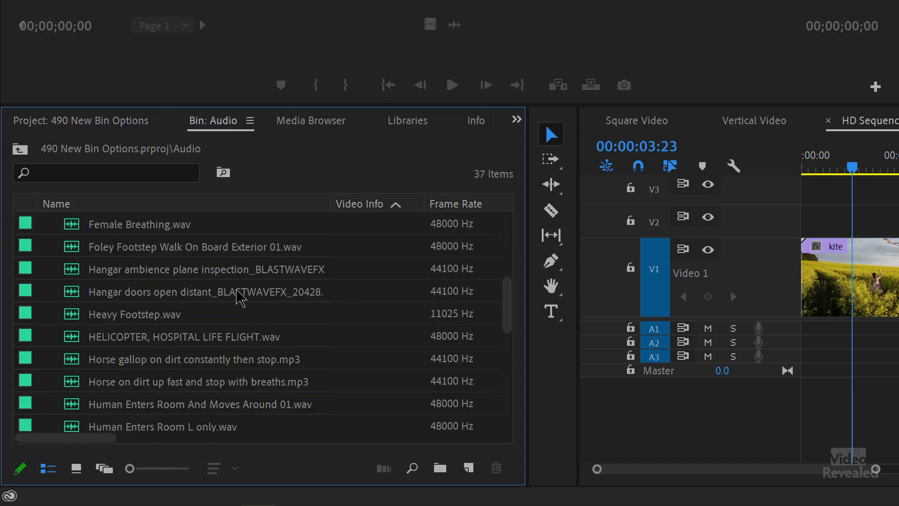
scroll(237, 292, "up", 4)
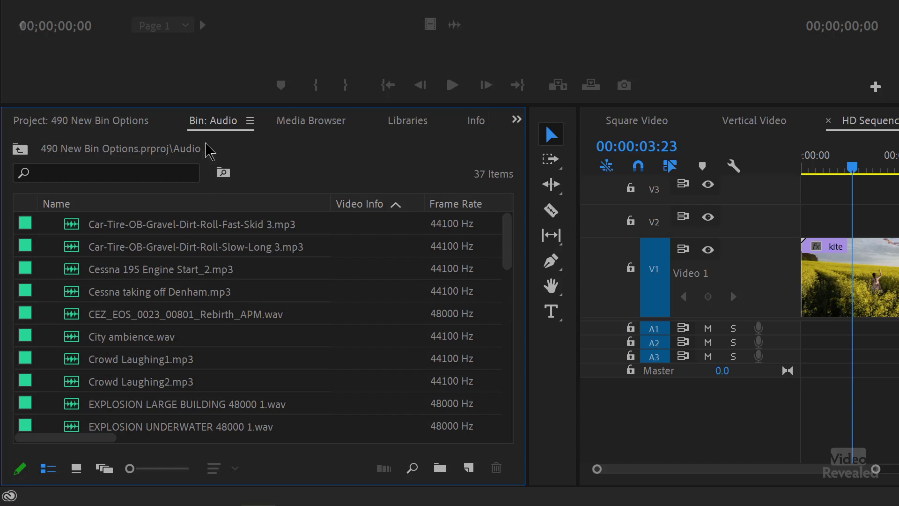
left_click(108, 122)
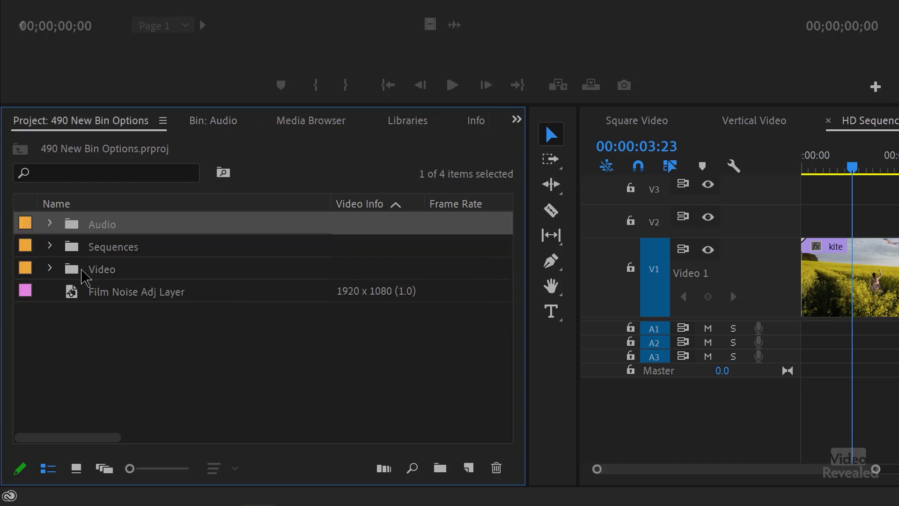
- Open the Video bin in its own tab, compare it with the Audio bin and return to the main project contents
double_click(74, 275)
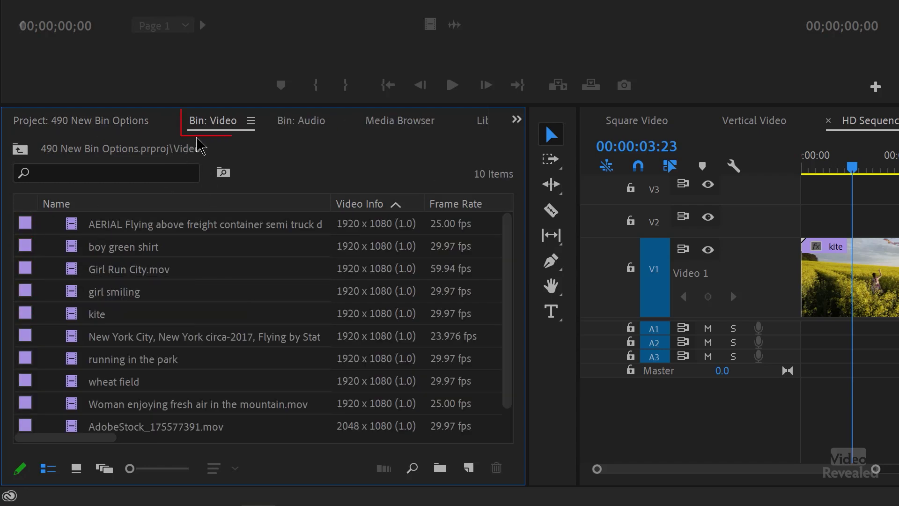
left_click(310, 122)
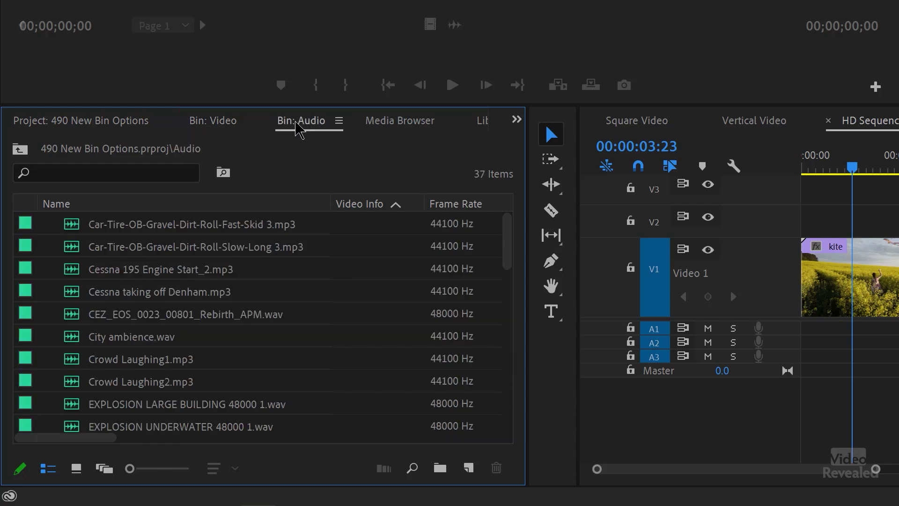
left_click(223, 123)
left_click(115, 122)
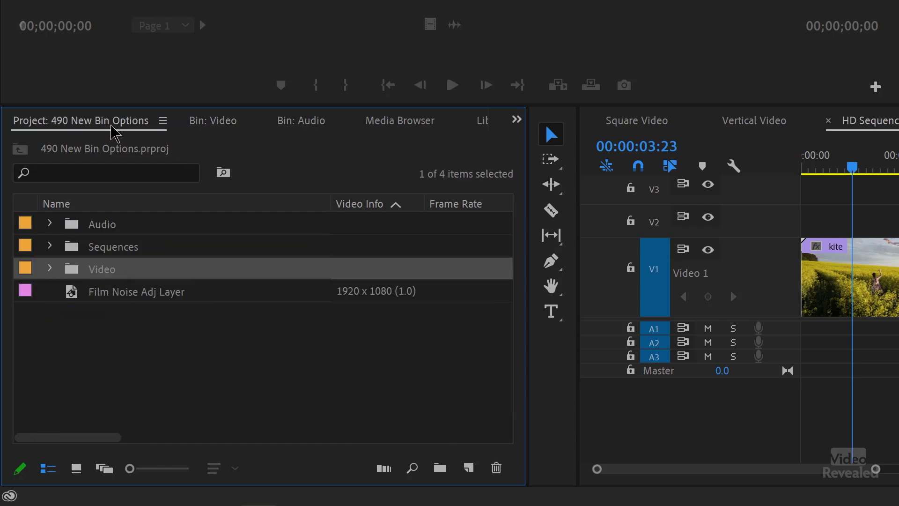